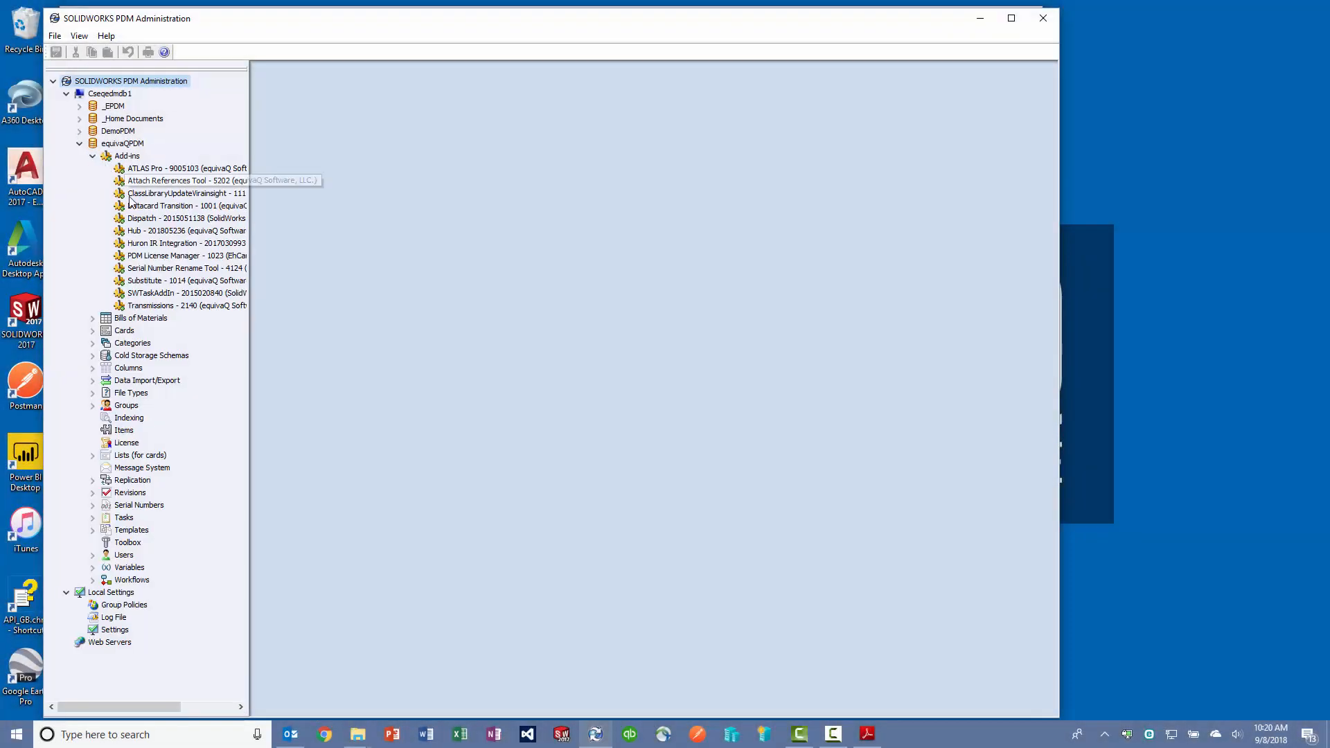
Review the Change Request Approvers email configuration in the Transmissions add-in settings.
right_click(166, 306)
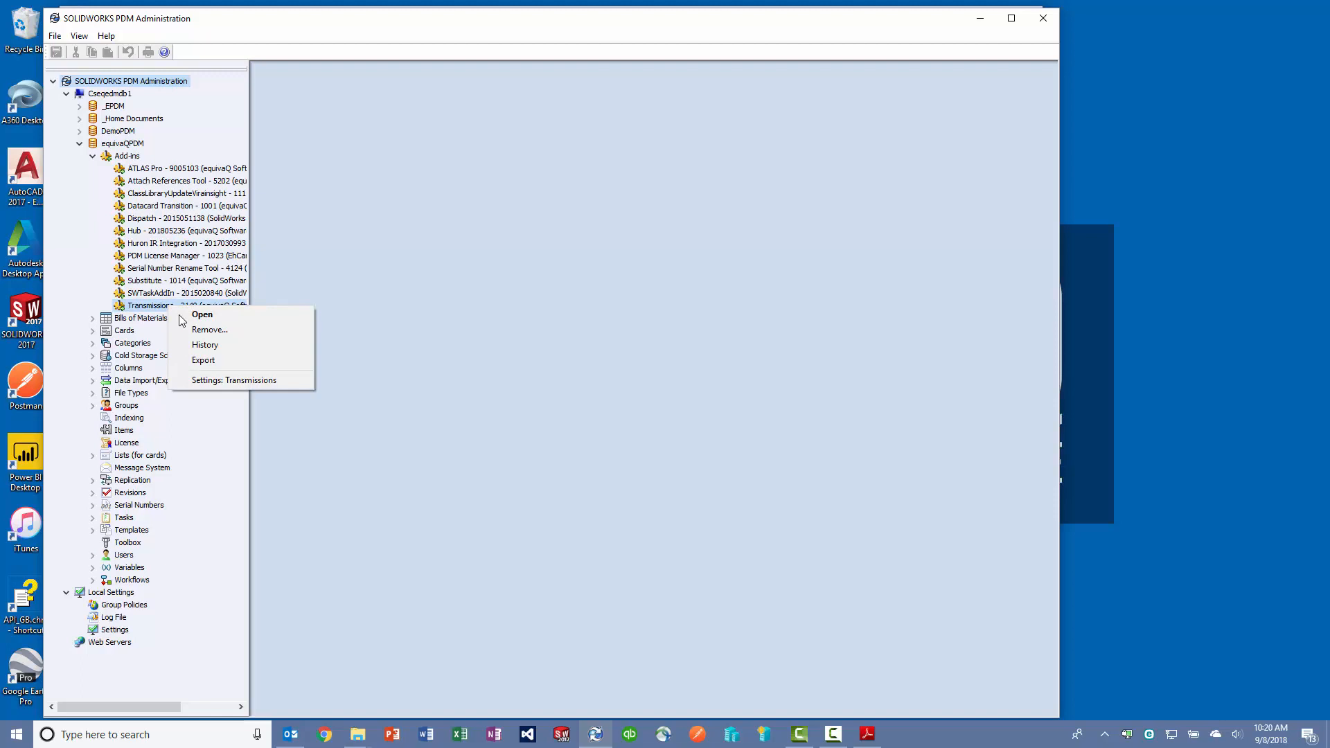
left_click(234, 381)
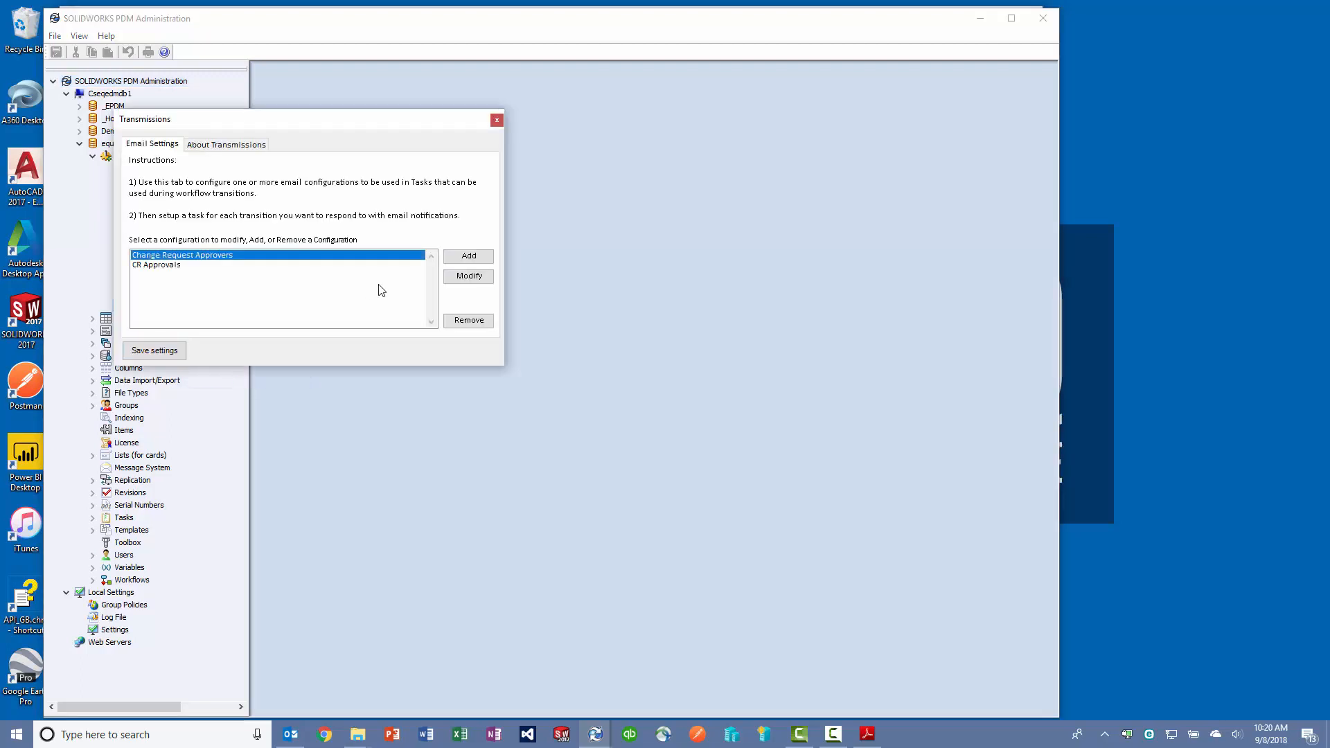
left_click(467, 276)
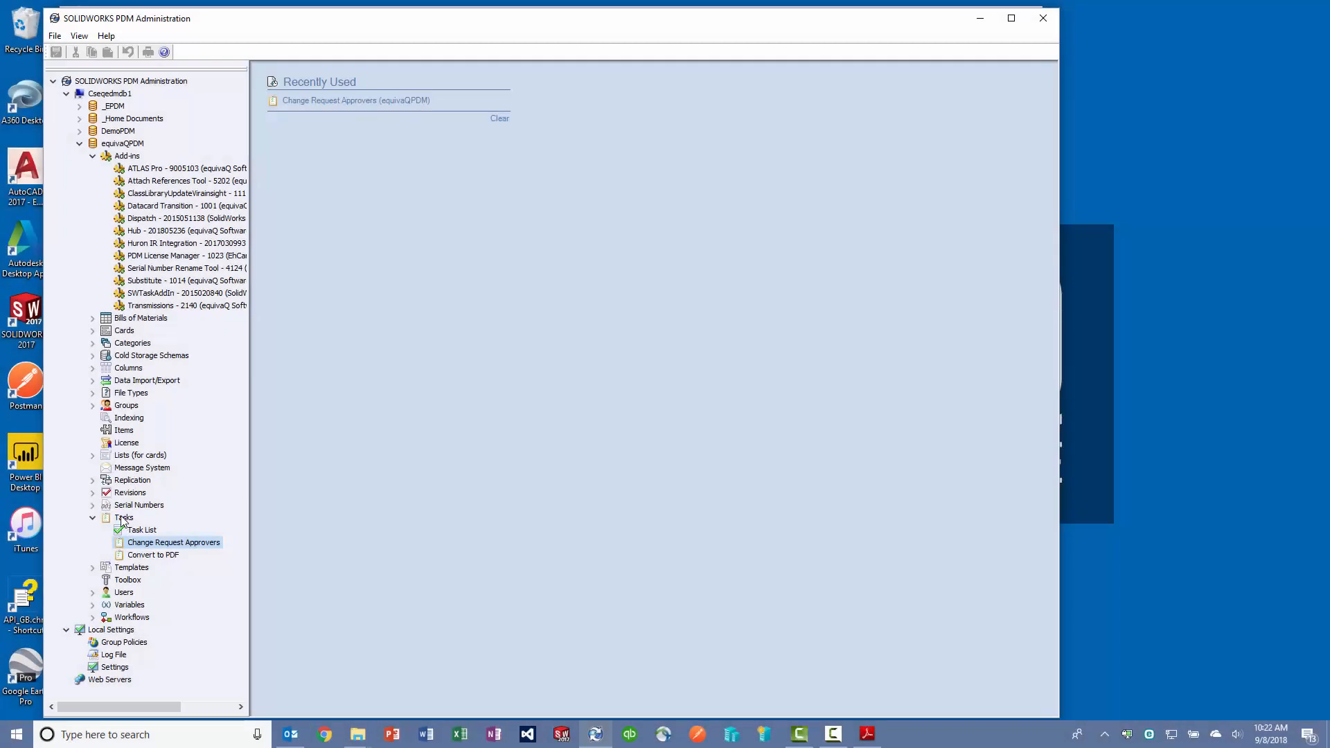
Create a new task based on the Transmissions add-in, run as Admin.
right_click(123, 517)
left_click(150, 526)
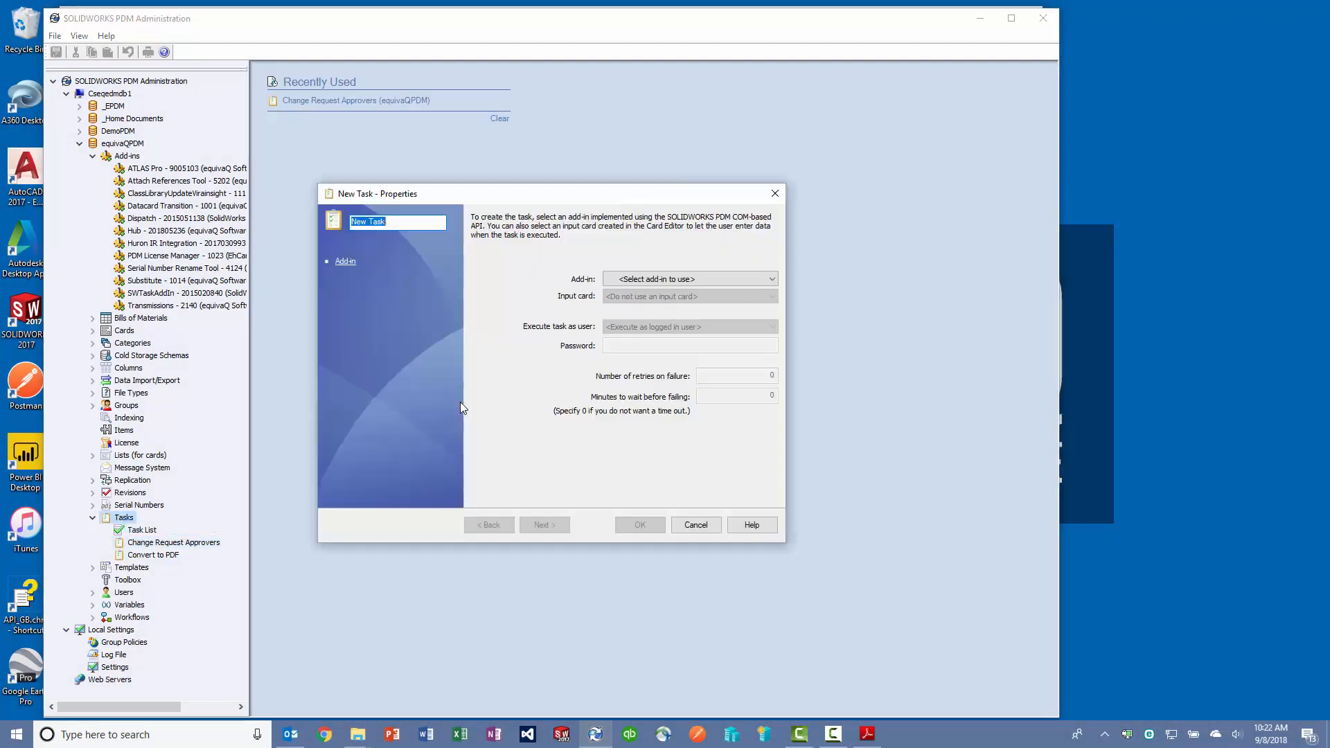
type("Change Order App")
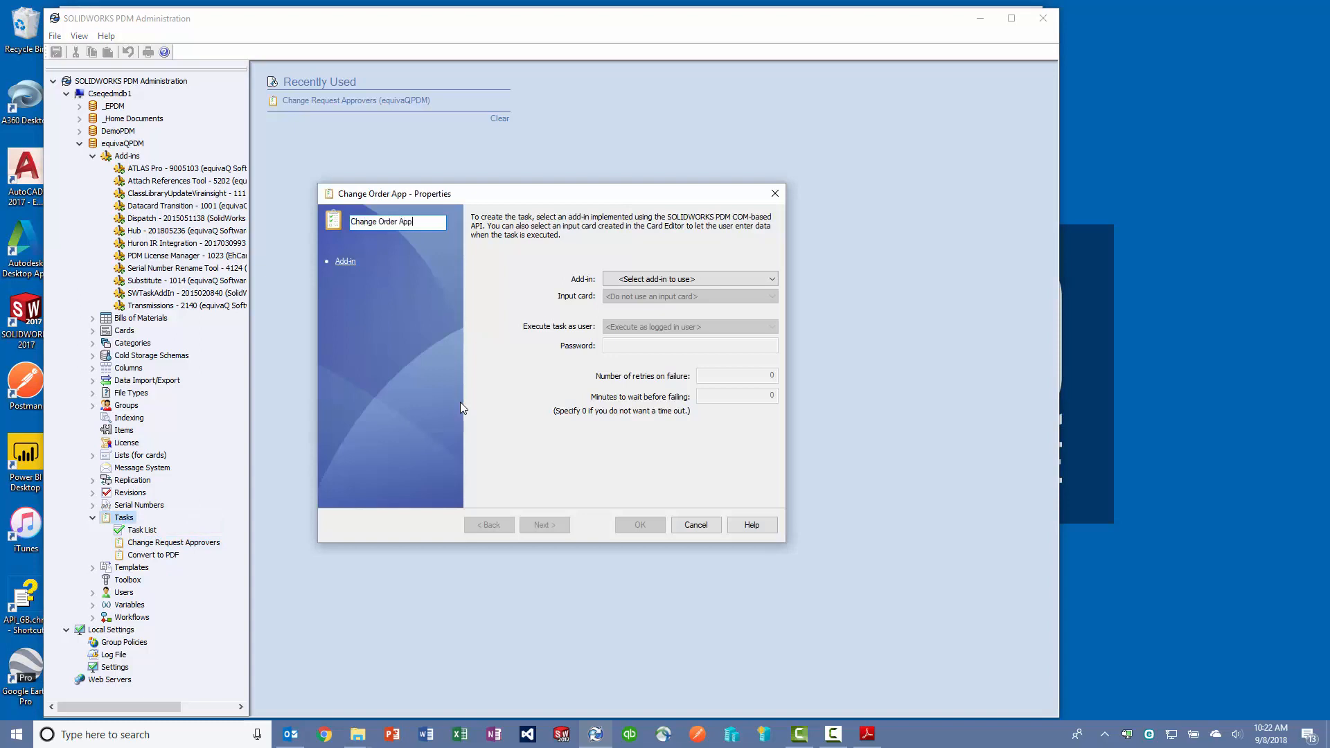
type("rovers")
left_click(689, 279)
left_click(655, 296)
left_click(689, 327)
left_click(623, 338)
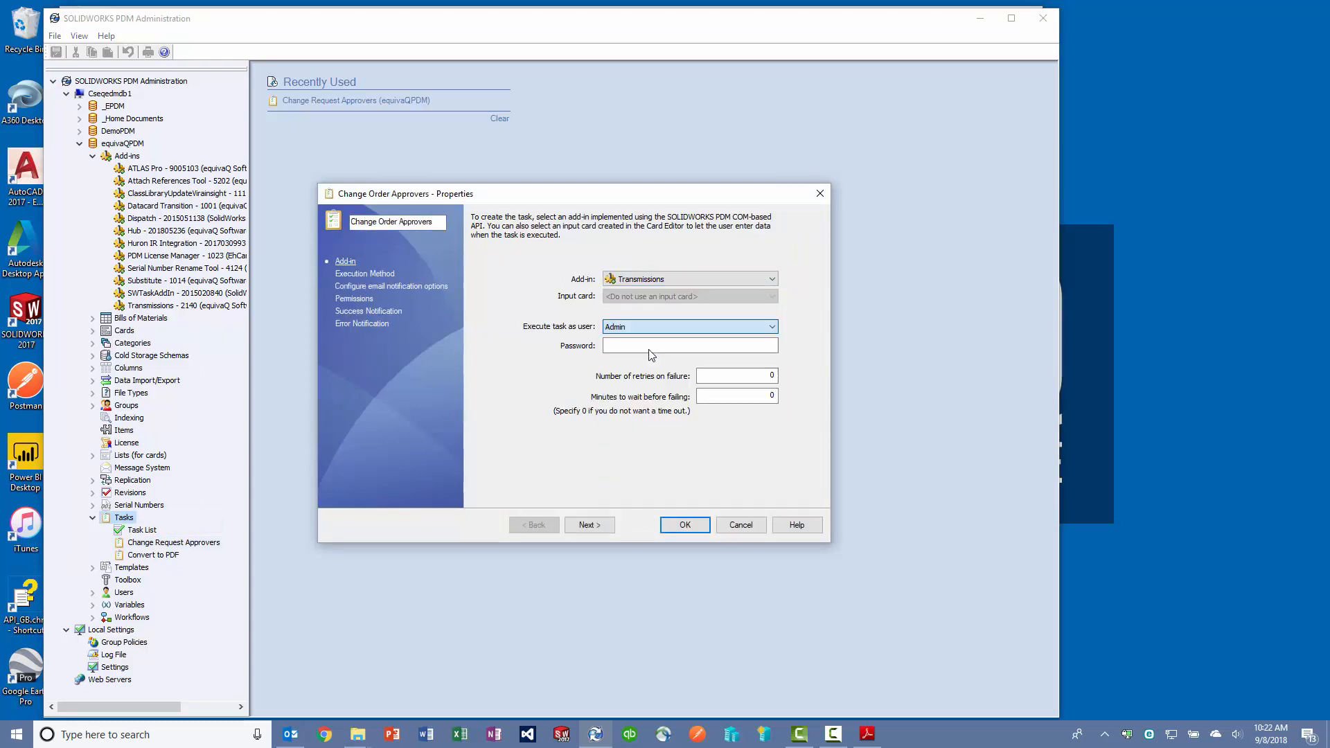
Allow EQUIVAQ001-PC to execute the task.
left_click(589, 525)
left_click(478, 330)
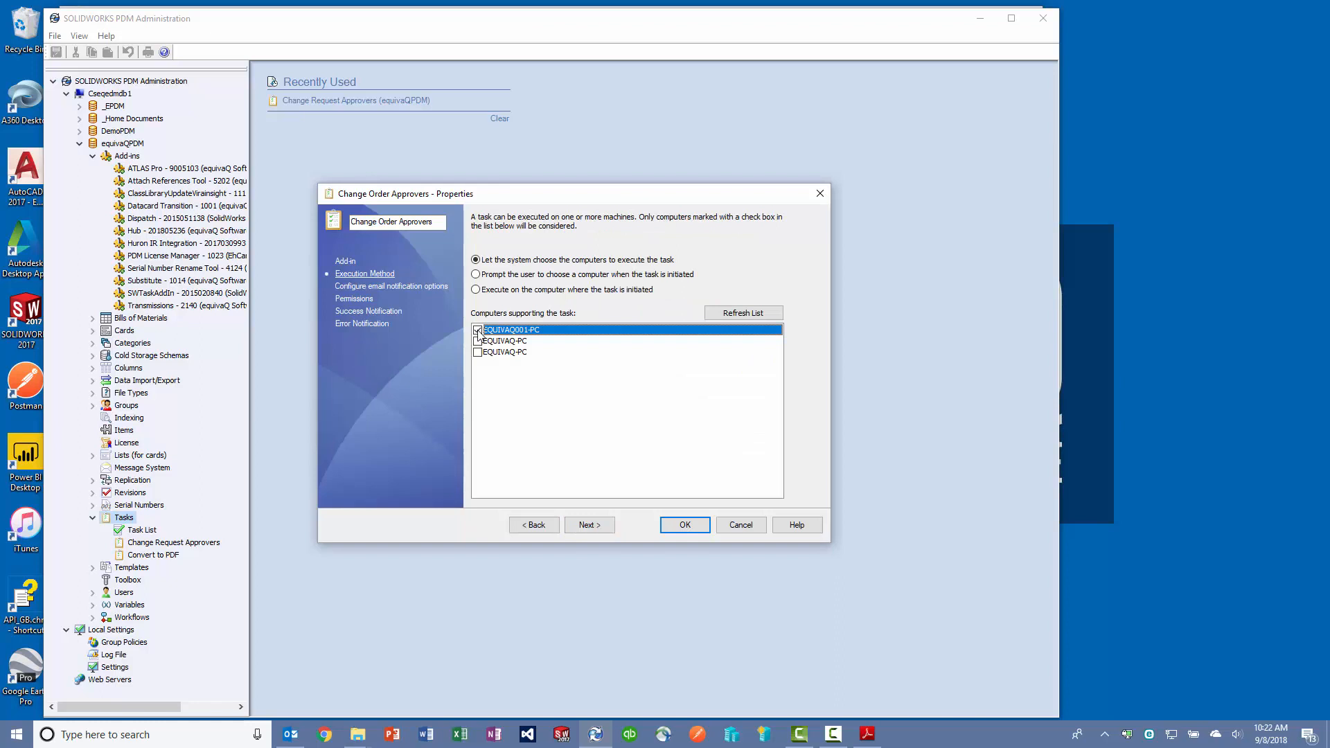
Choose the CR Approvals email configuration, accept default permissions and notifications, and save the task.
left_click(589, 525)
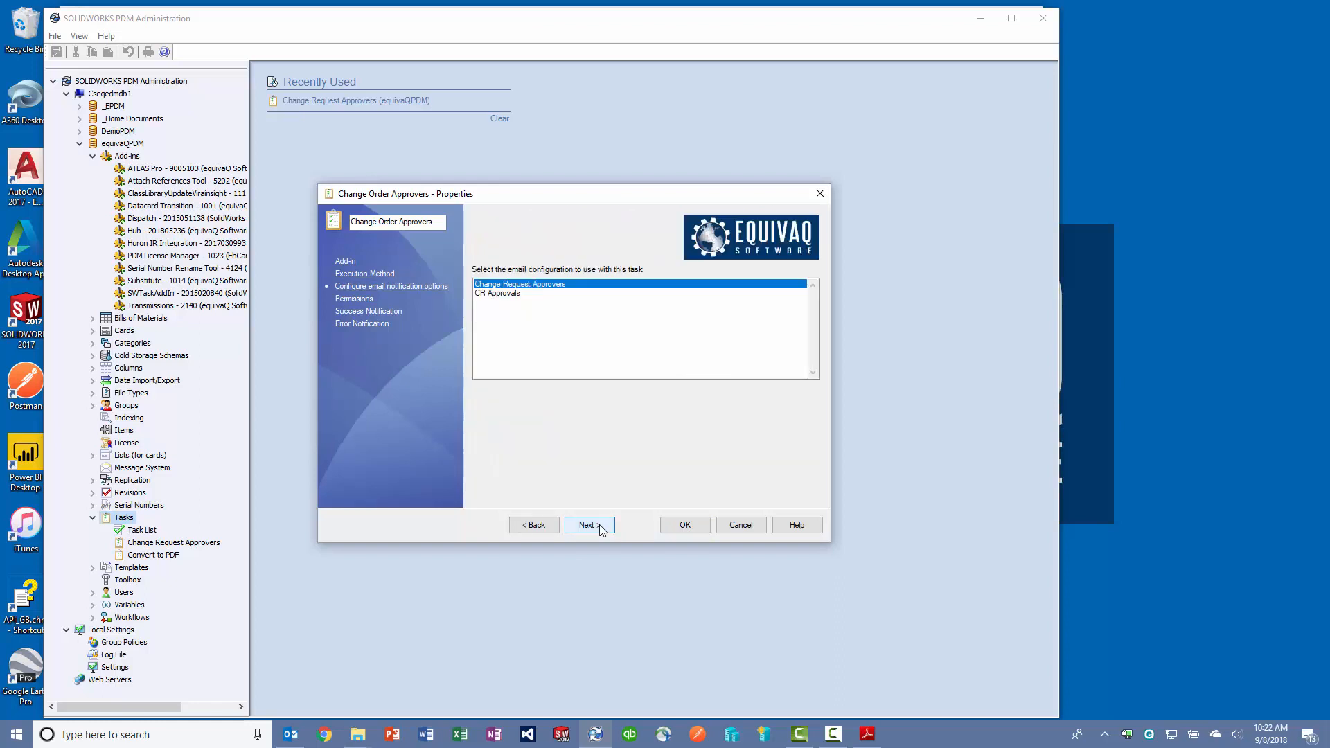
left_click(509, 295)
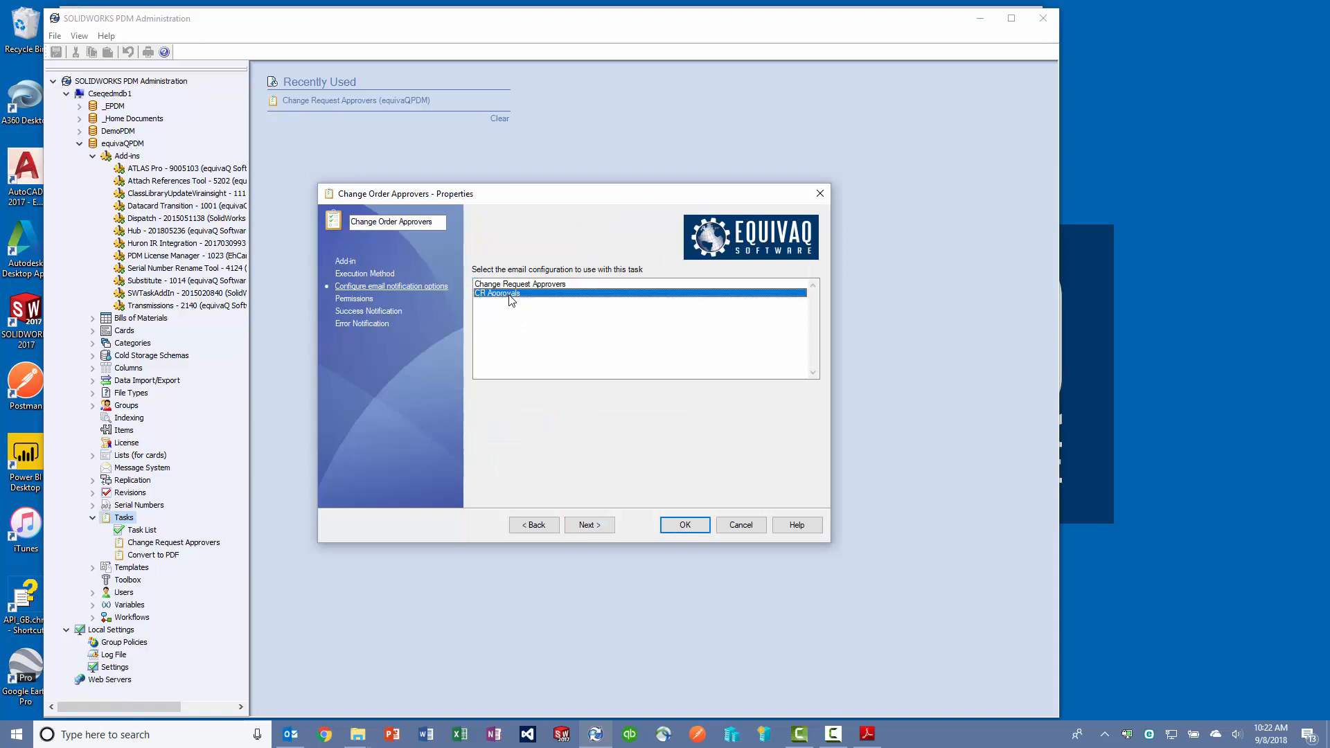
left_click(590, 525)
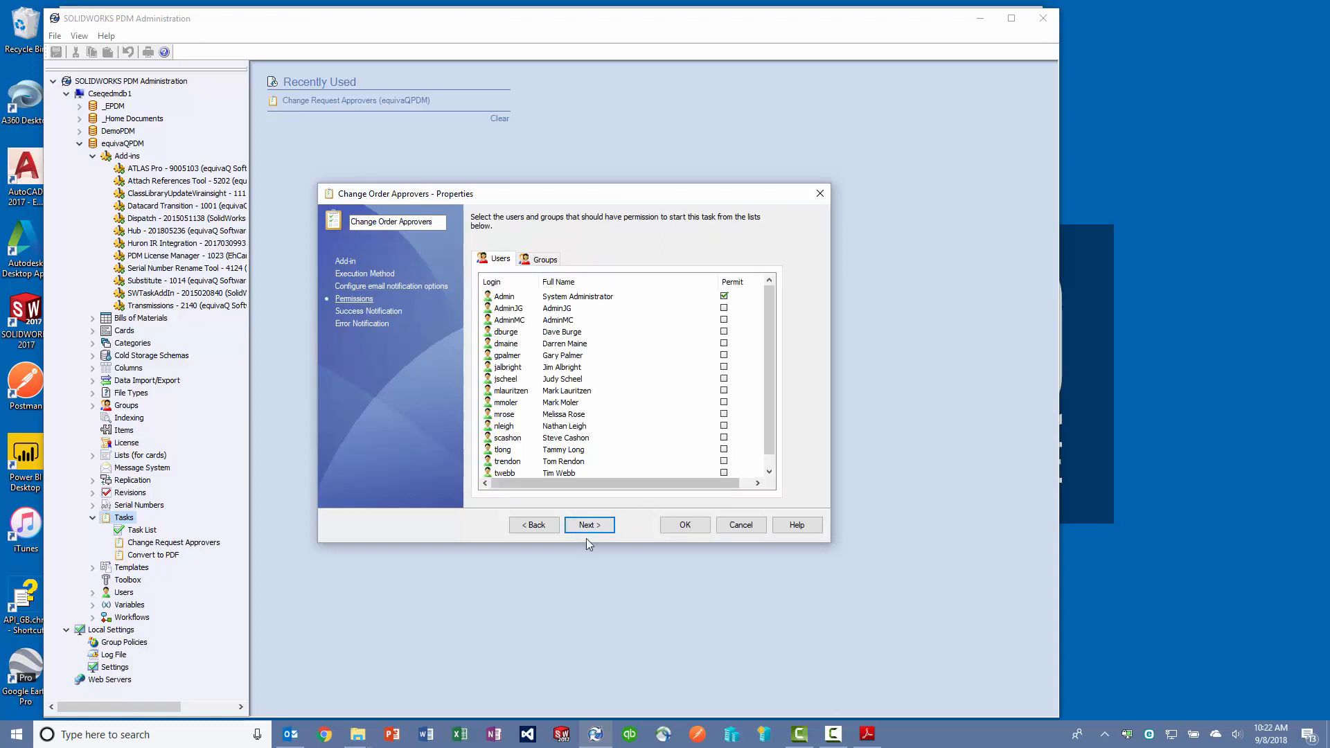
left_click(589, 524)
left_click(589, 525)
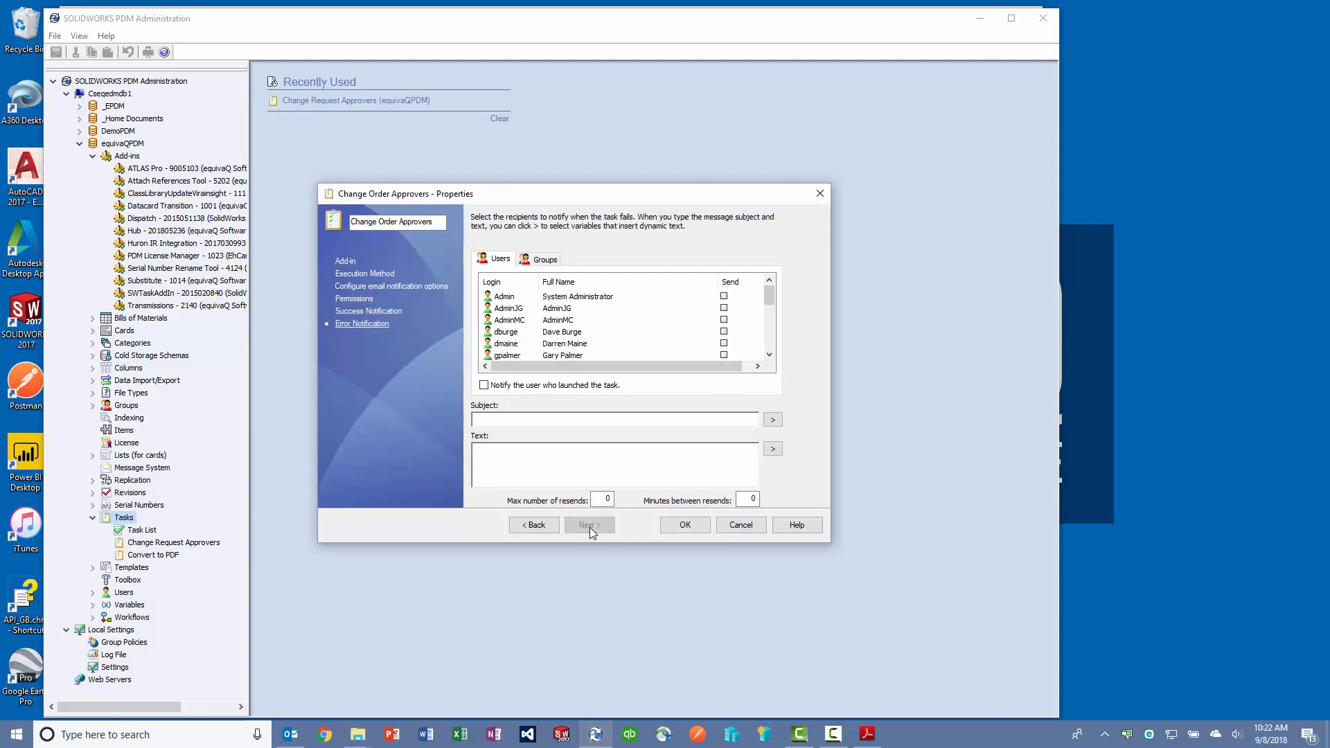
left_click(685, 525)
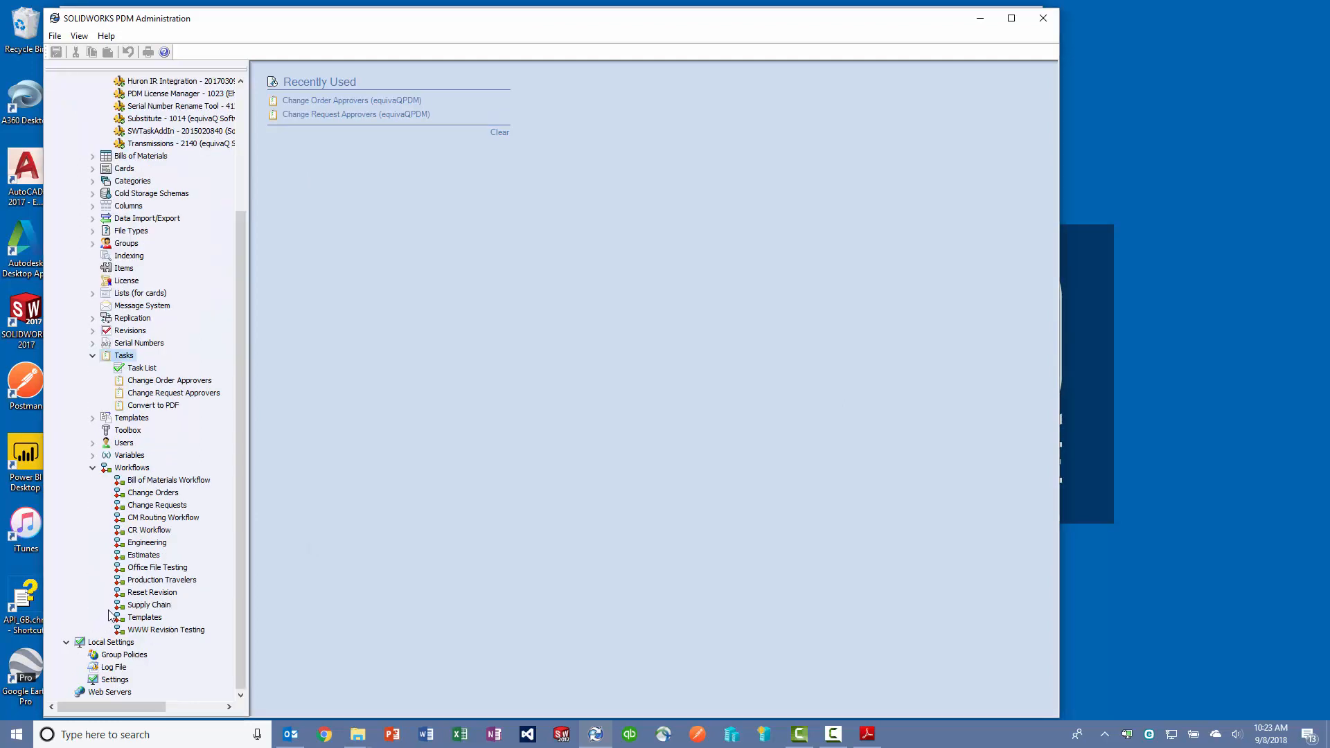
Add a new action to the Change Requests workflow's Required transition.
double_click(156, 504)
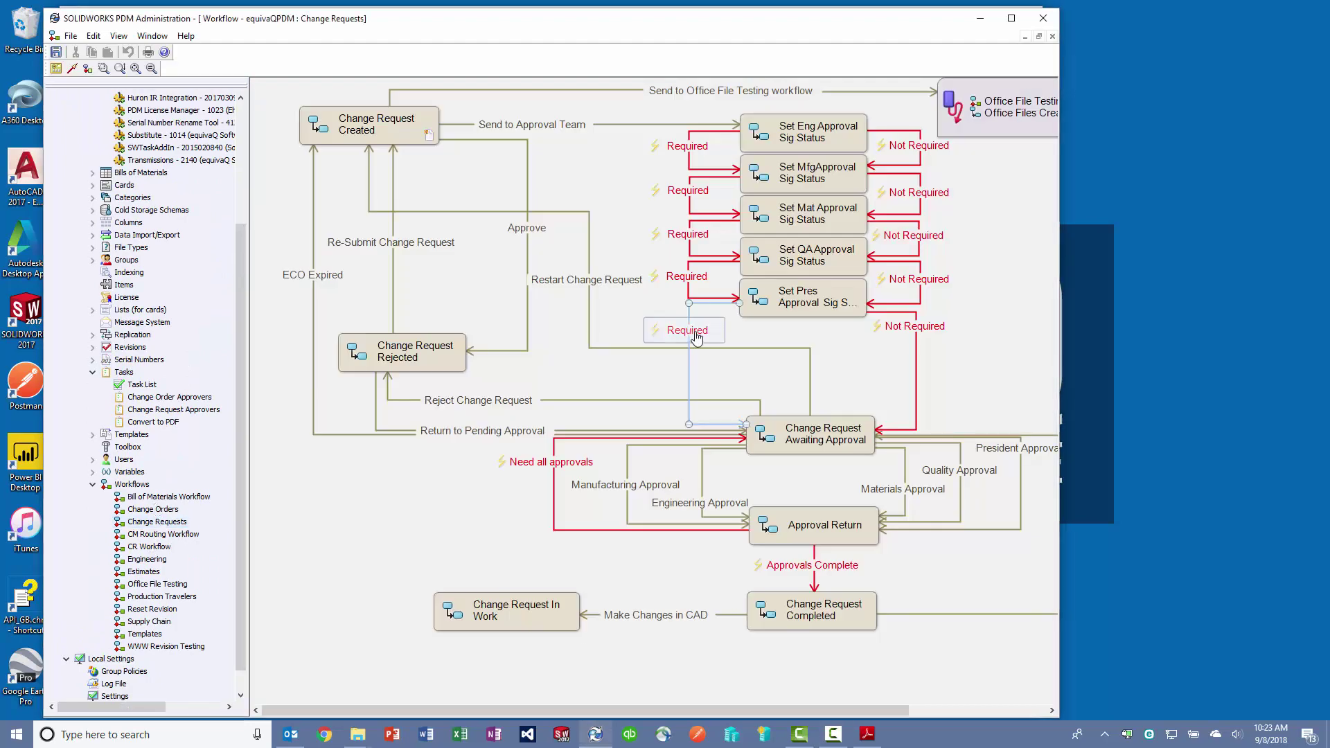
double_click(698, 338)
left_click(577, 375)
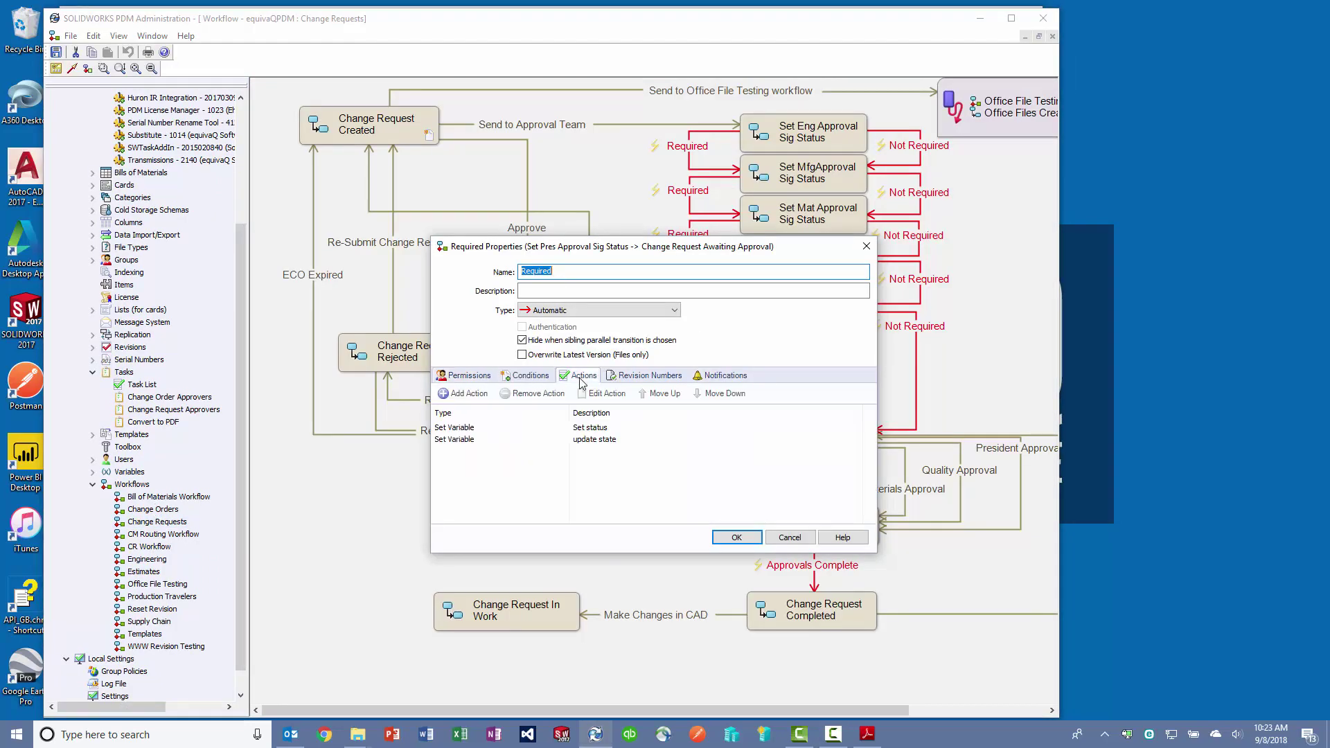
left_click(468, 392)
type("Email Approvers")
Make the action an Execute task type limited to the xml file extension.
left_click(808, 295)
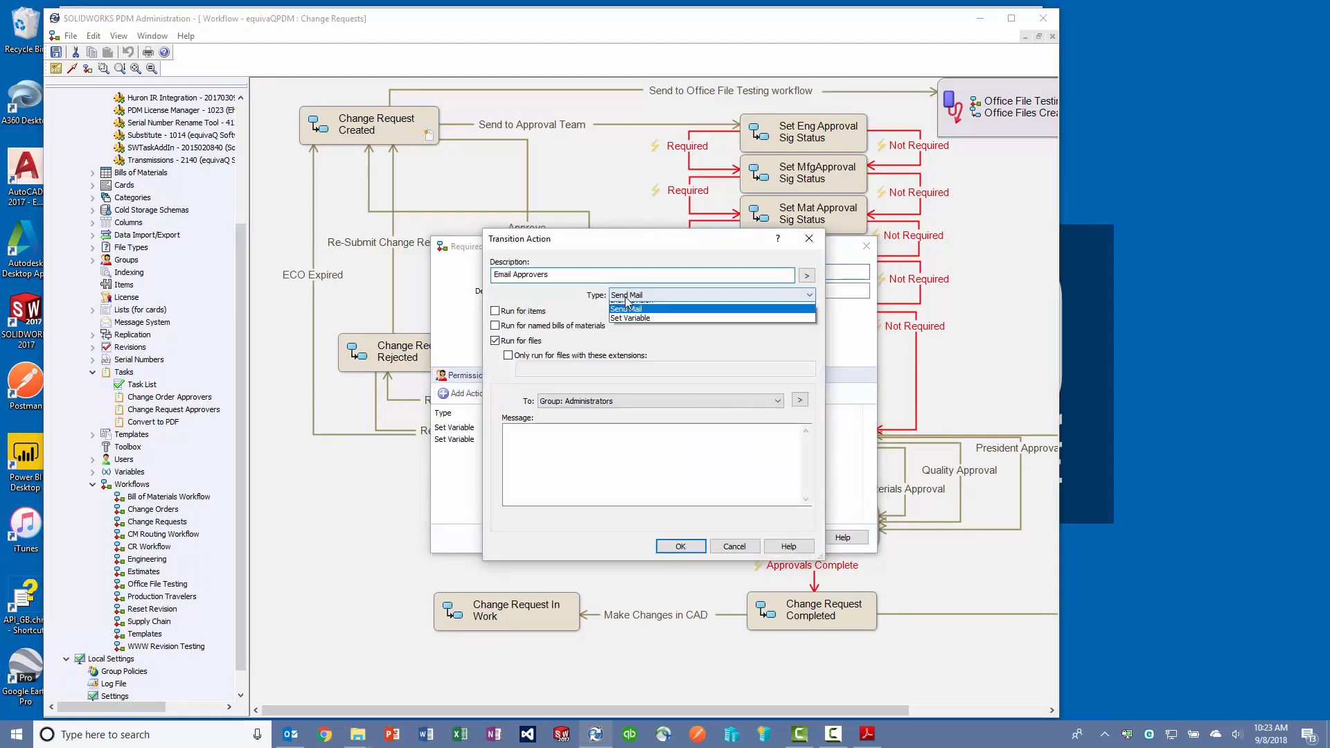
left_click(665, 308)
left_click(507, 356)
left_click(566, 371)
type("xml")
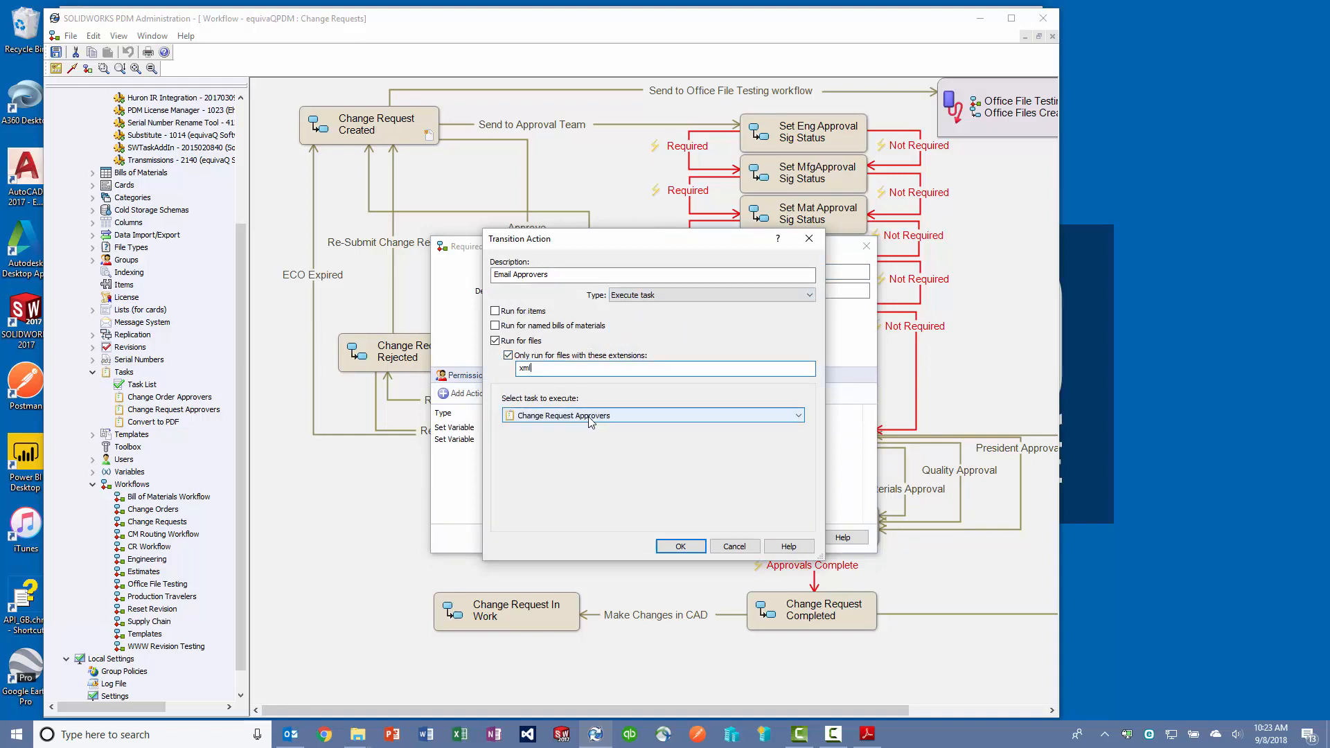
left_click(653, 416)
Select the Change Order Approvers task, then send CR-00031 to the approval team with a comment.
left_click(595, 453)
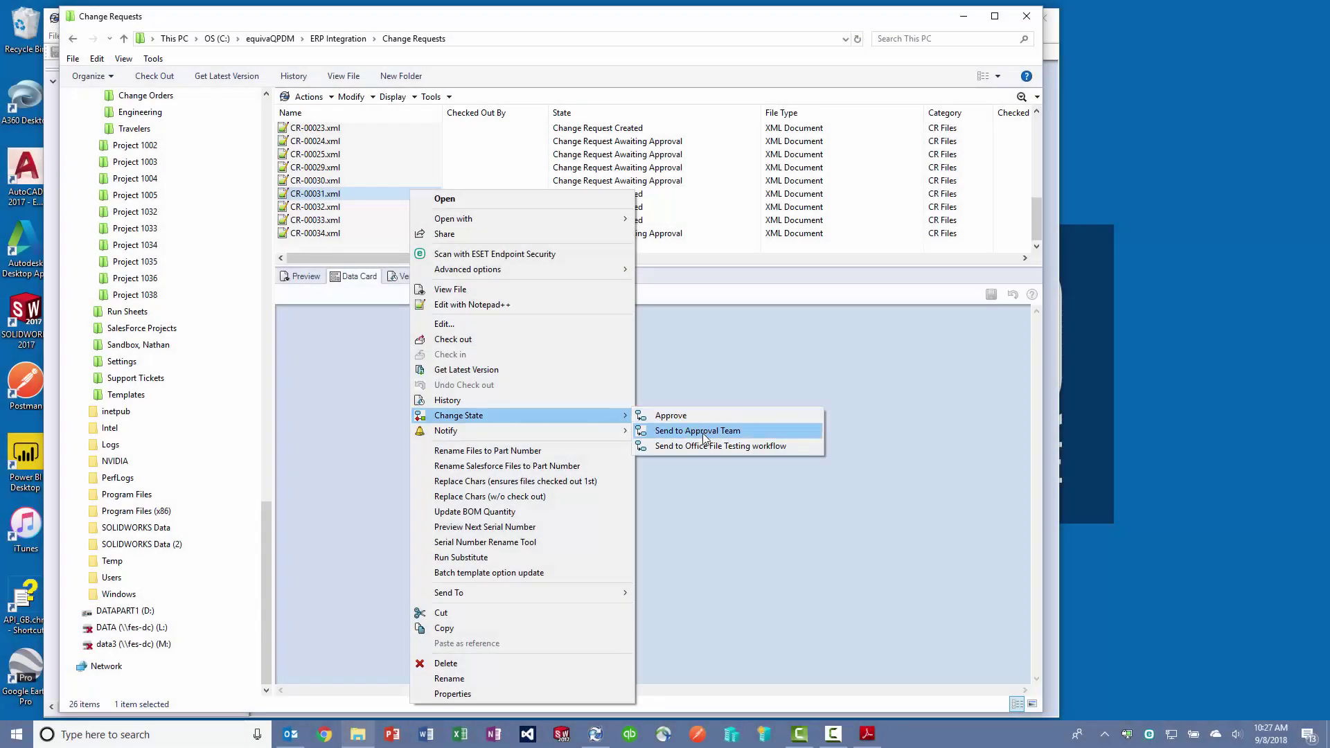
left_click(702, 433)
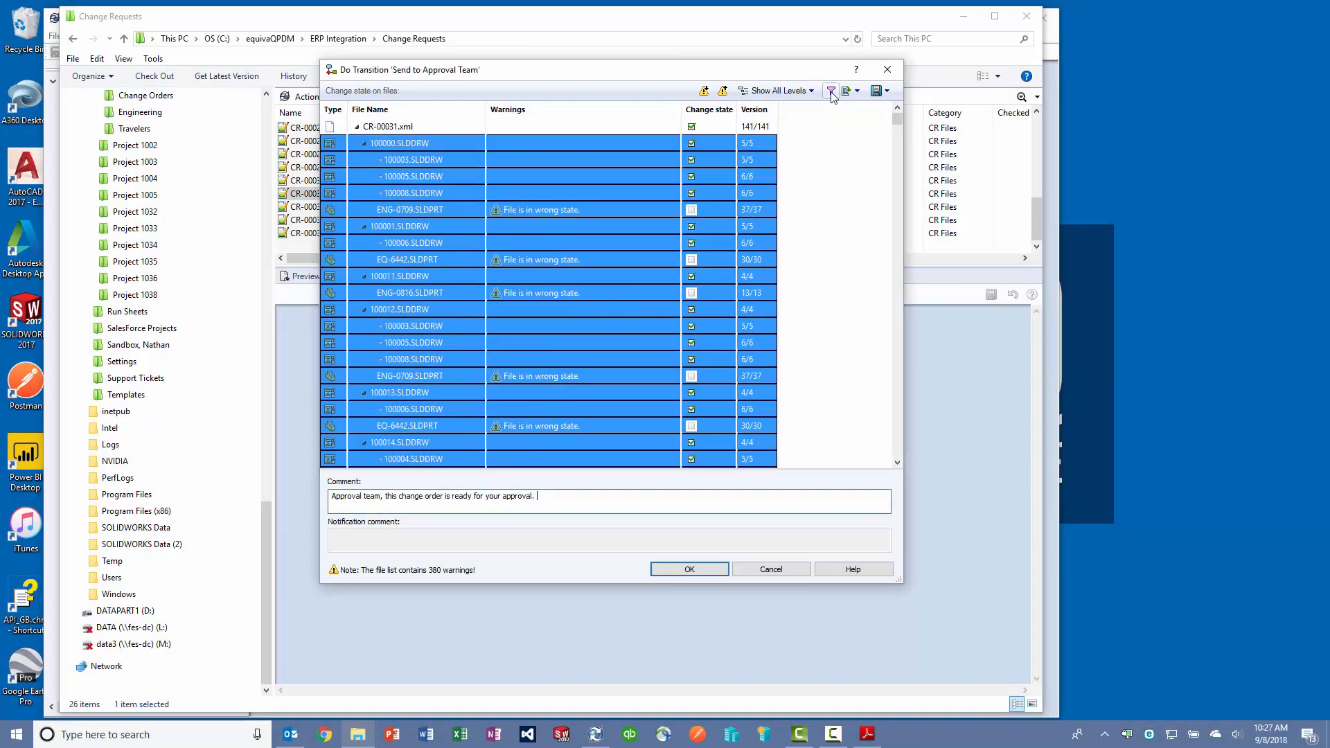
left_click(689, 568)
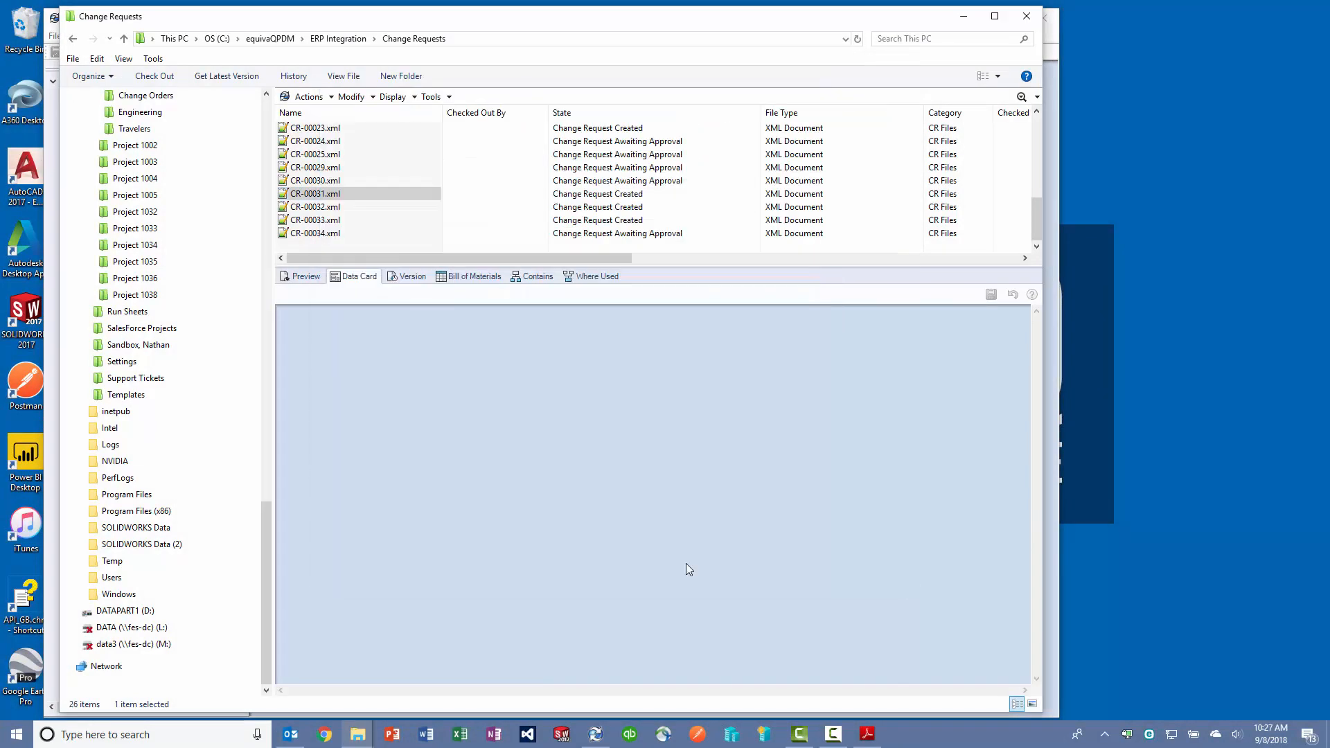